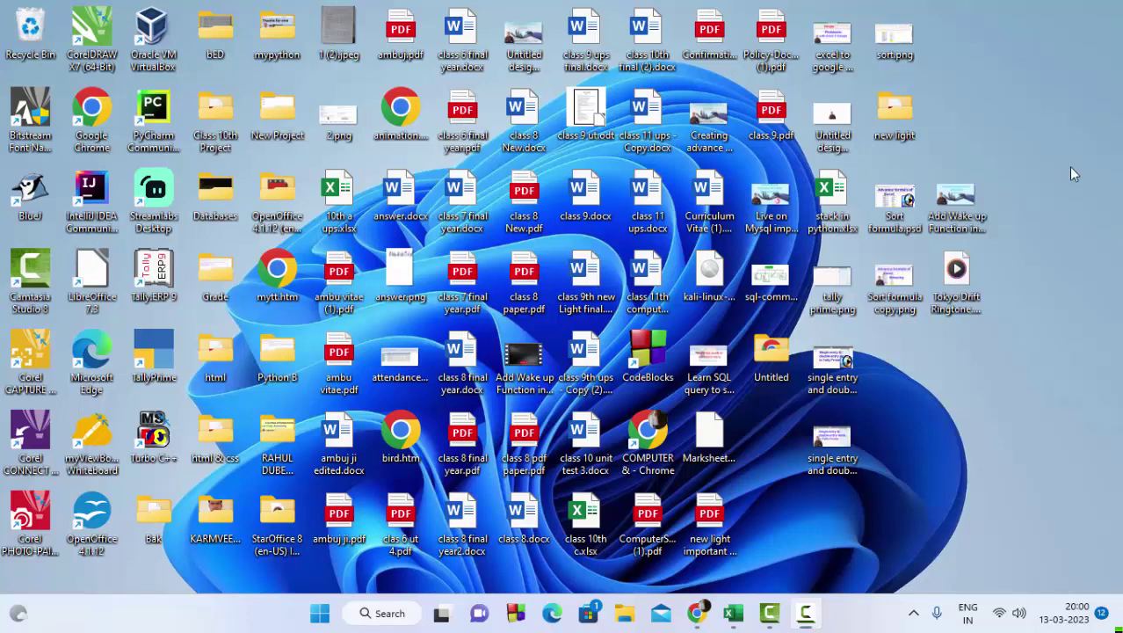
Refresh the desktop and switch to the Excel workbook with the product price table
right_click(921, 400)
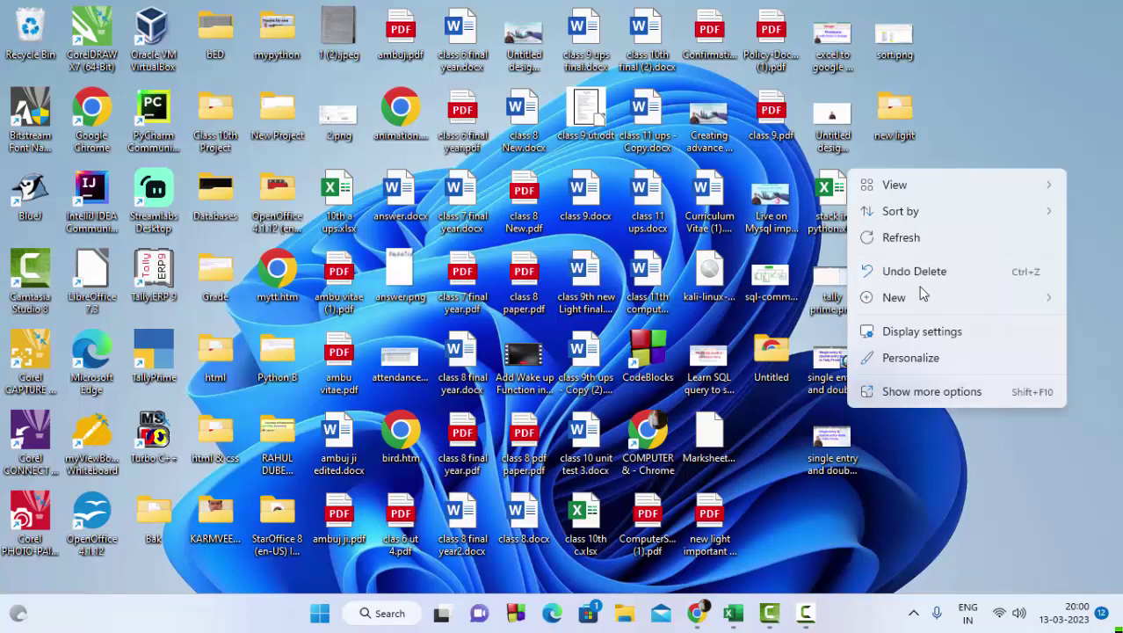
click(923, 244)
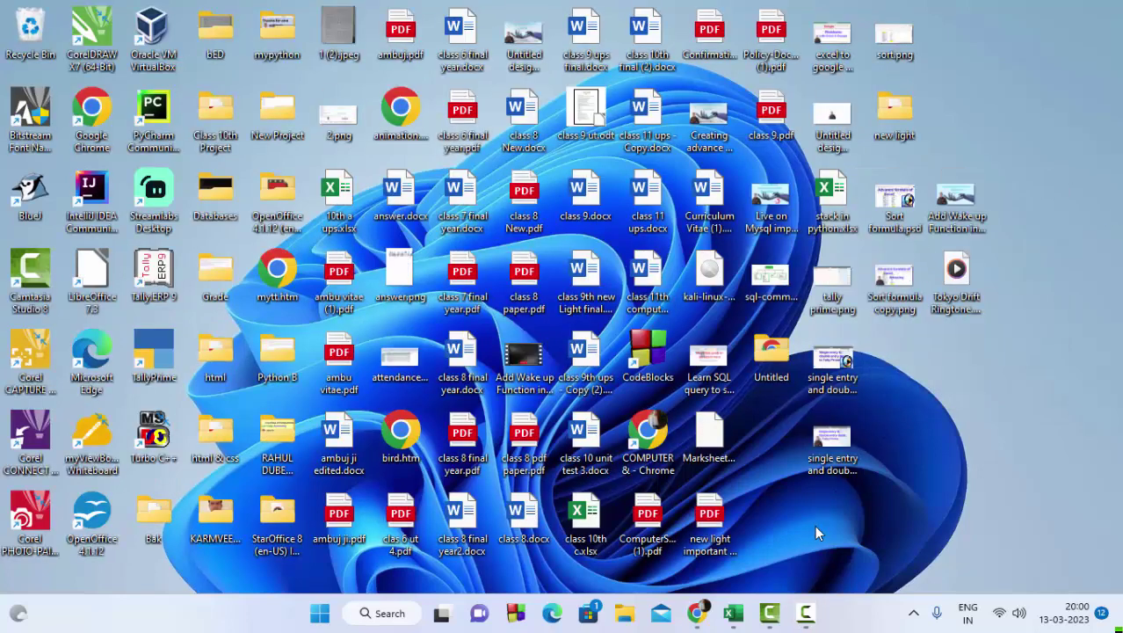
click(741, 610)
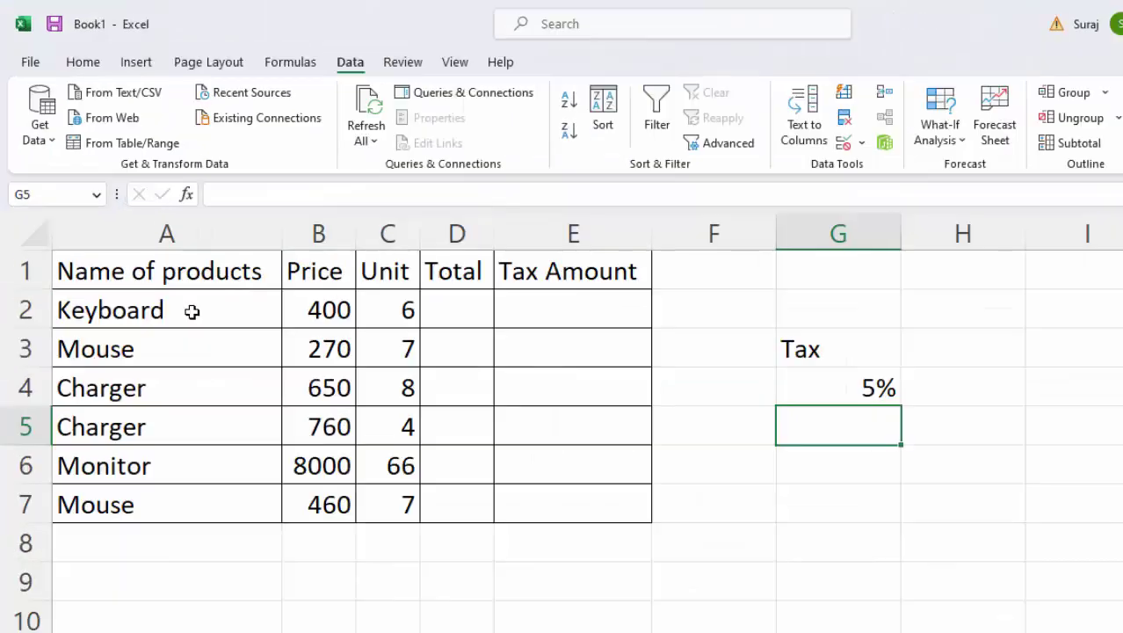
click(165, 263)
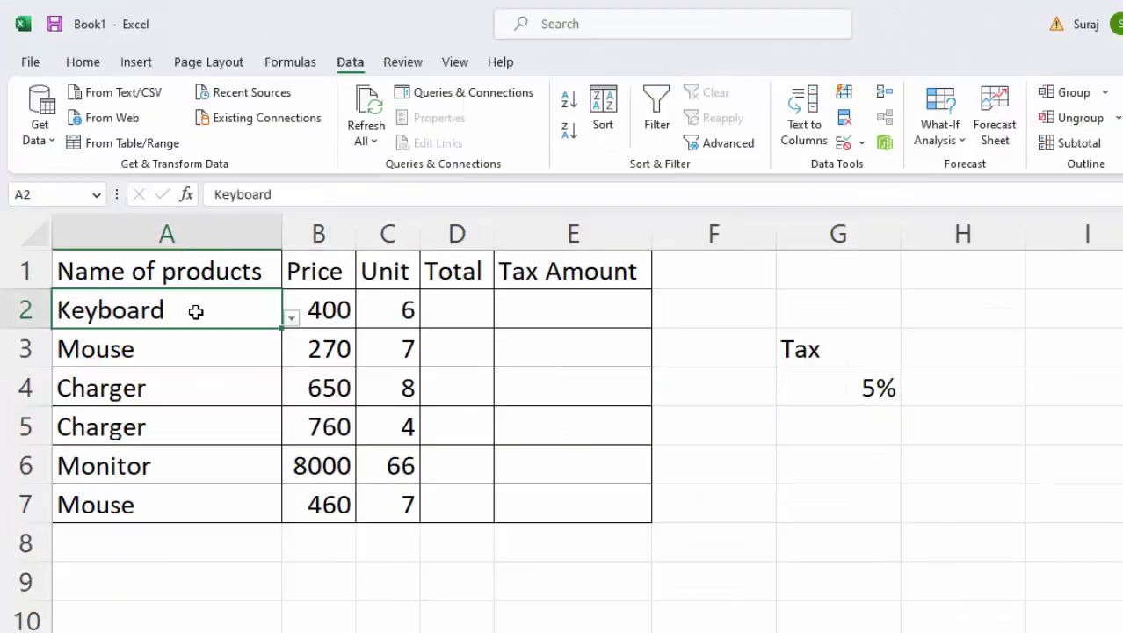
click(291, 318)
click(291, 319)
click(248, 343)
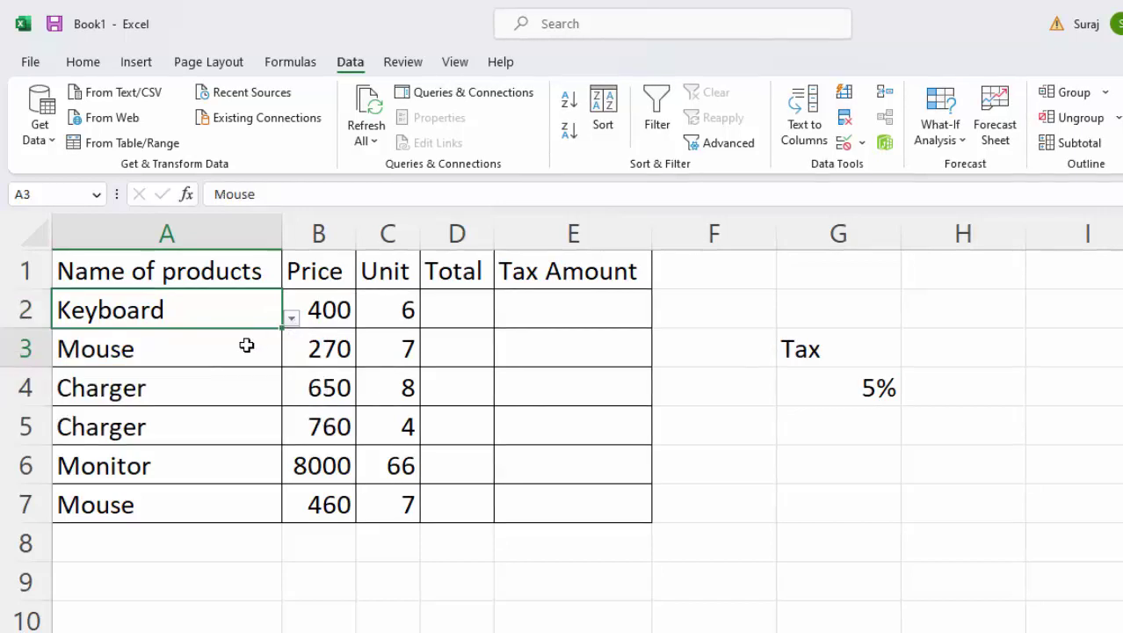
click(294, 358)
click(291, 356)
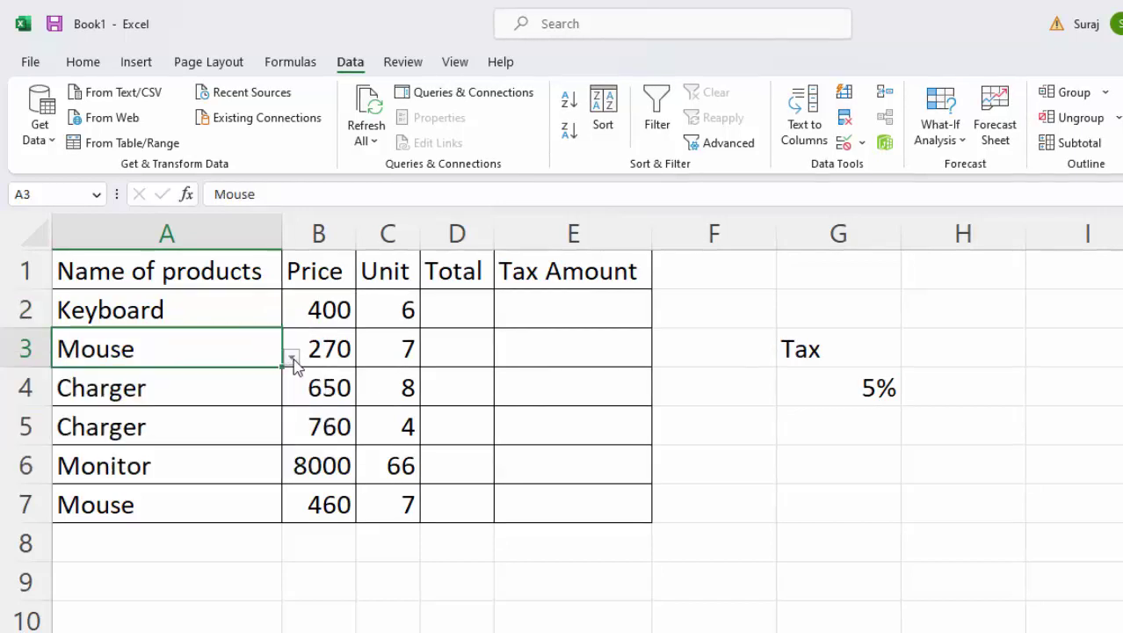
click(437, 314)
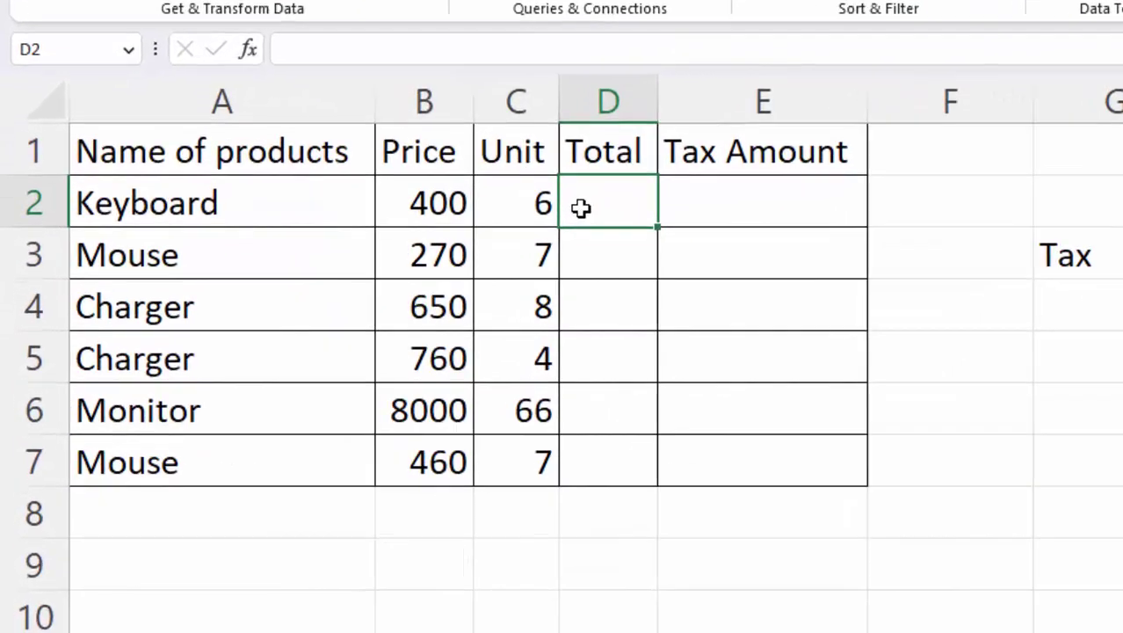
Enter =B2*C2 in D2 to get the Keyboard's Total from Price times Unit
text(=)
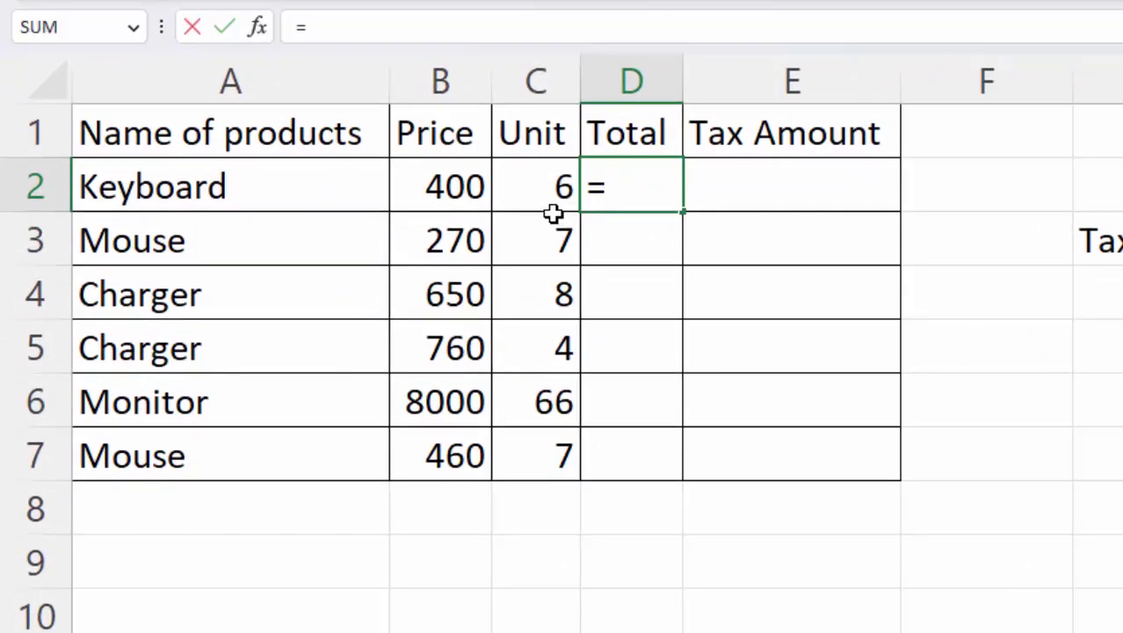
click(456, 192)
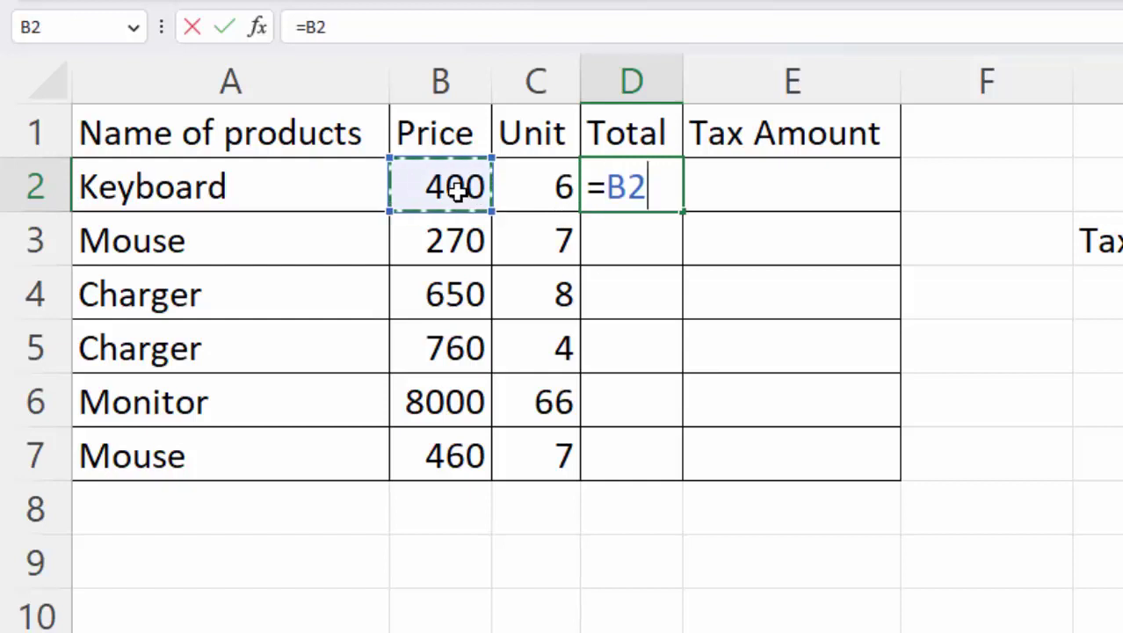
text(*)
click(514, 206)
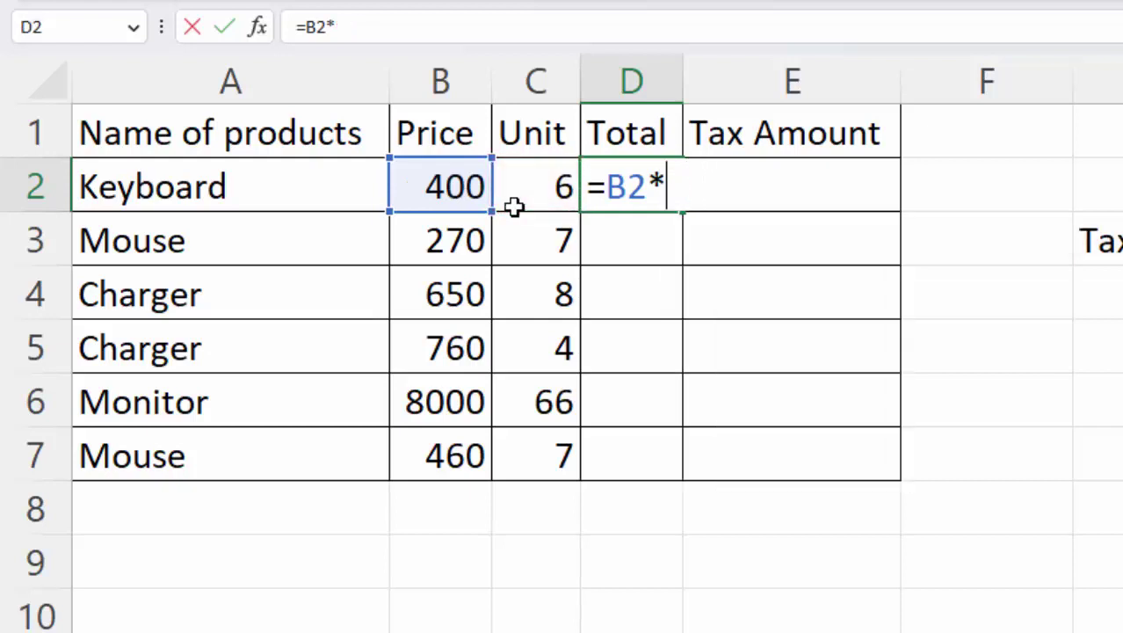
text(c3)
key(BackSpace)
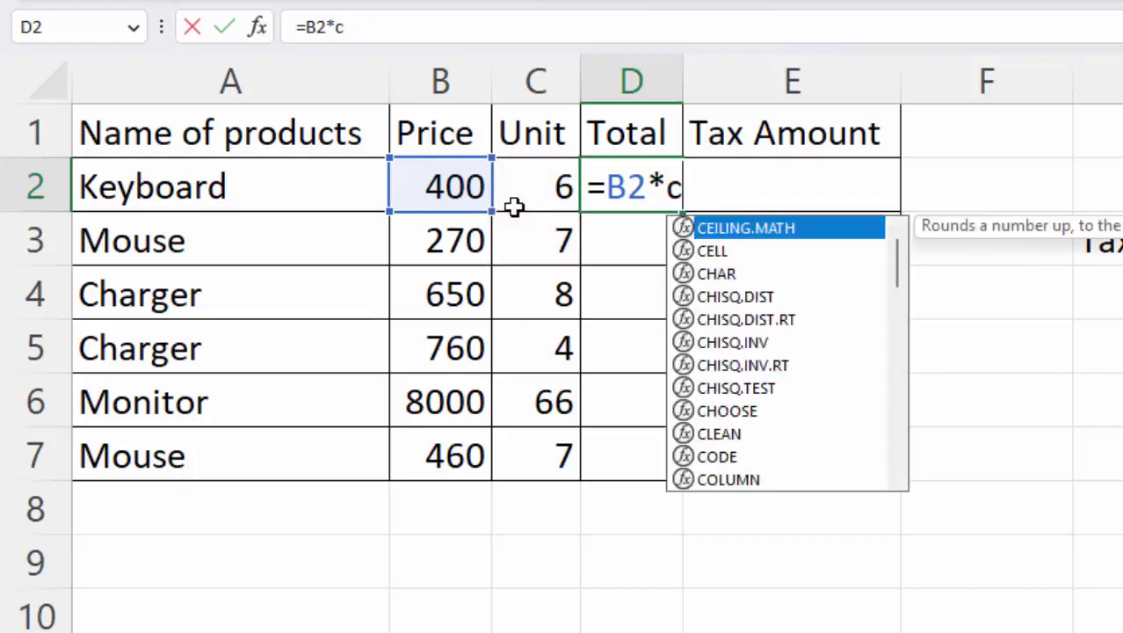
text(2)
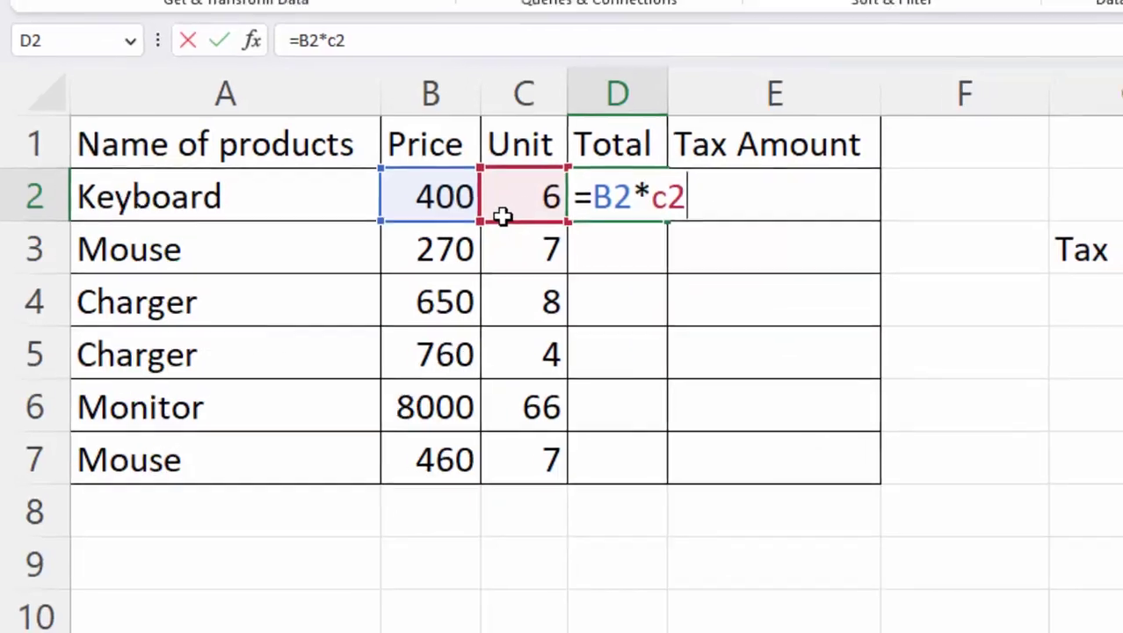
key(Return)
Copy the Total formula down to D7 and check the Monitor's #### result in D6
click(529, 244)
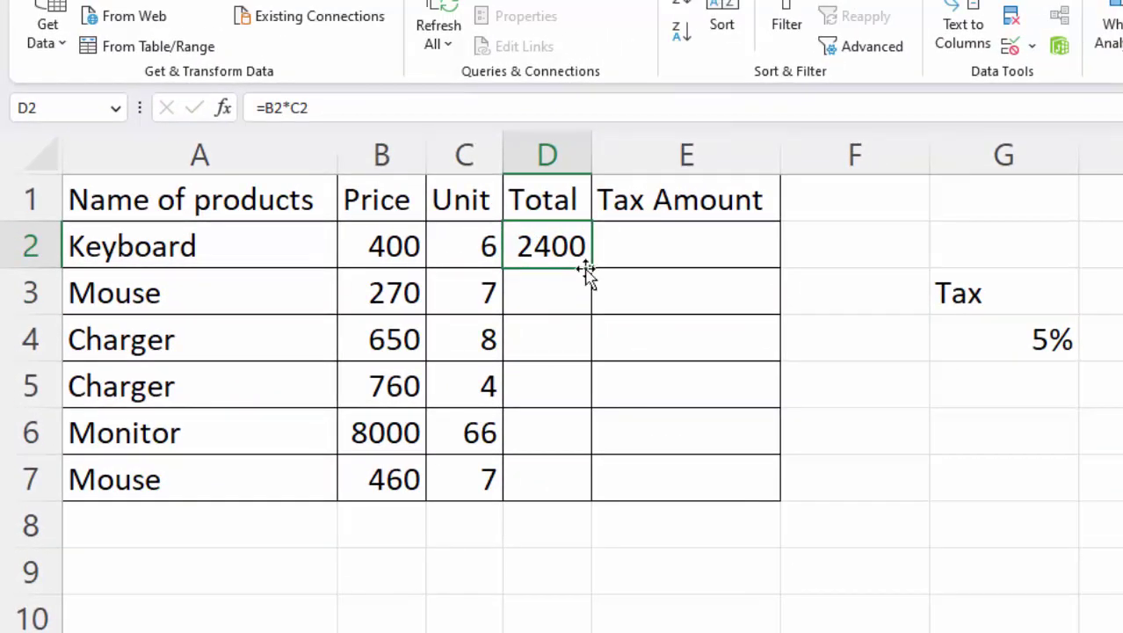
double_click(590, 269)
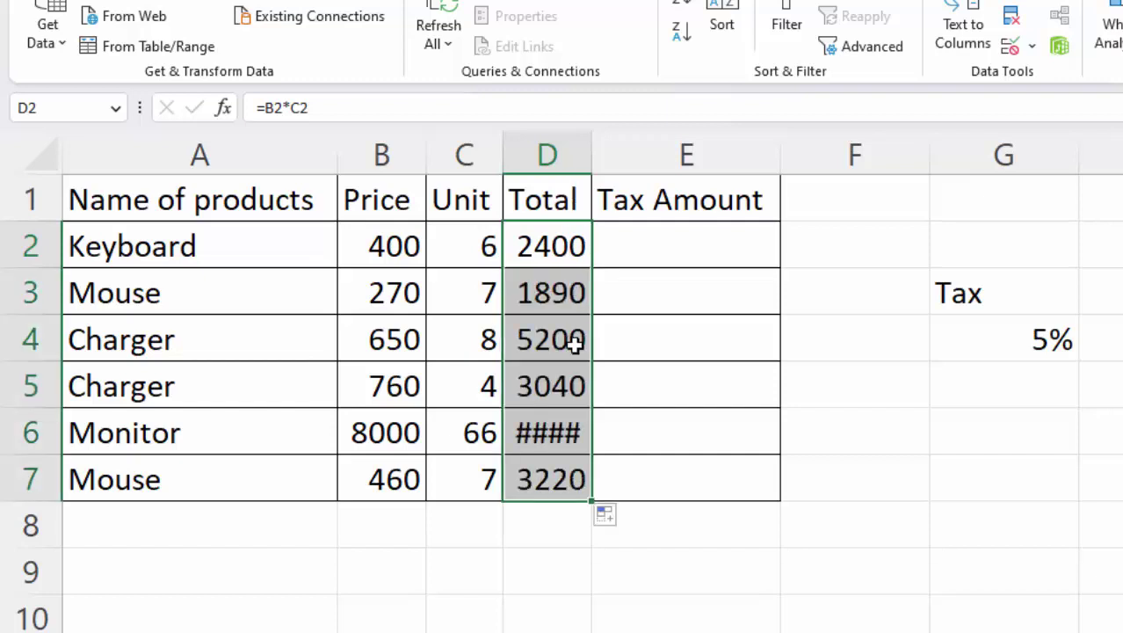
click(547, 432)
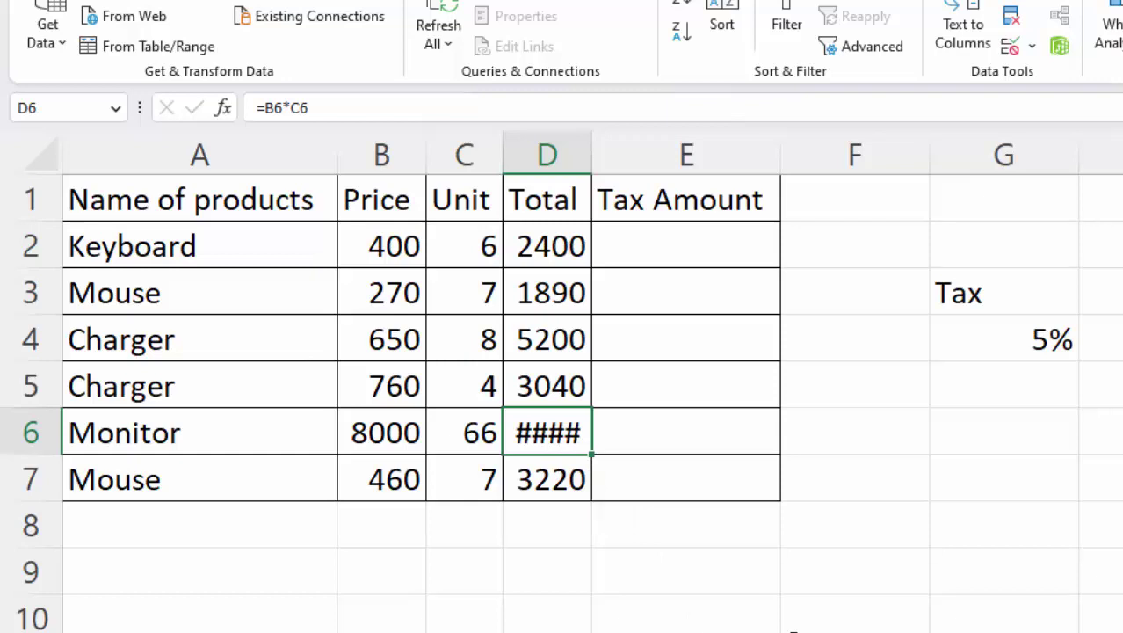
AutoFit column D so the 528000 Monitor total shows in full, then select D2:D7
key(alt+h)
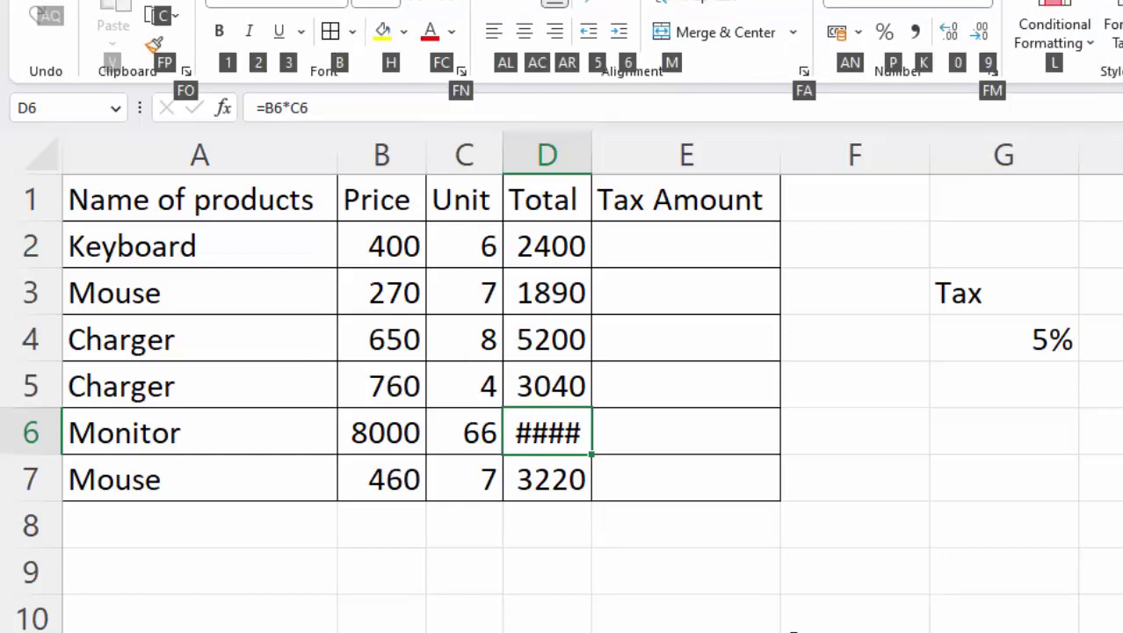
key(Escape)
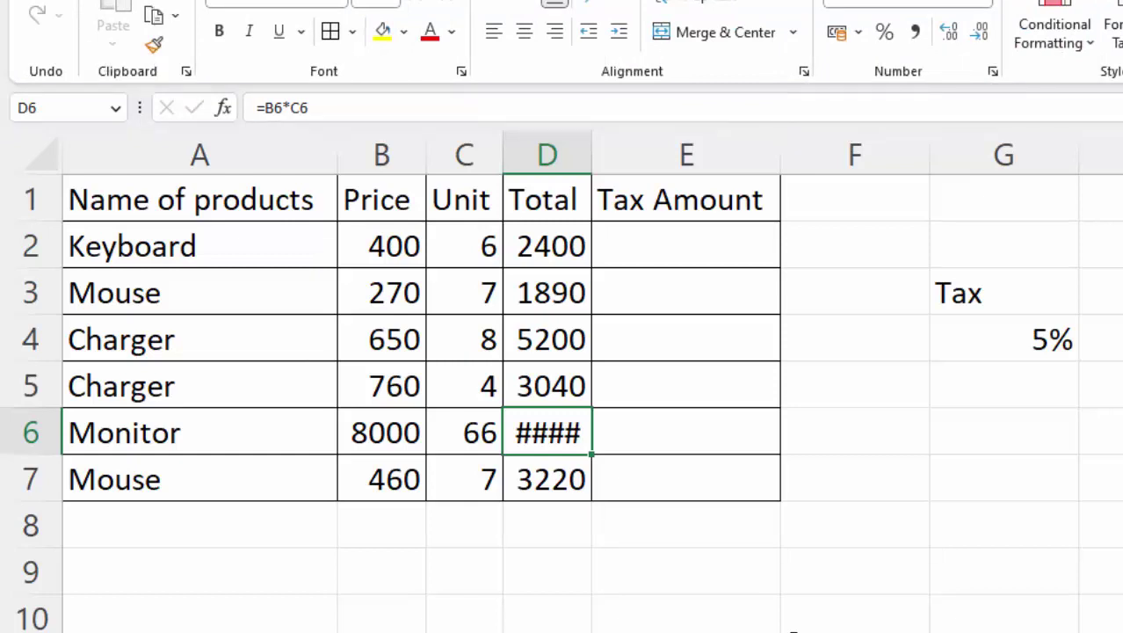
key(alt+h)
key(o)
key(i)
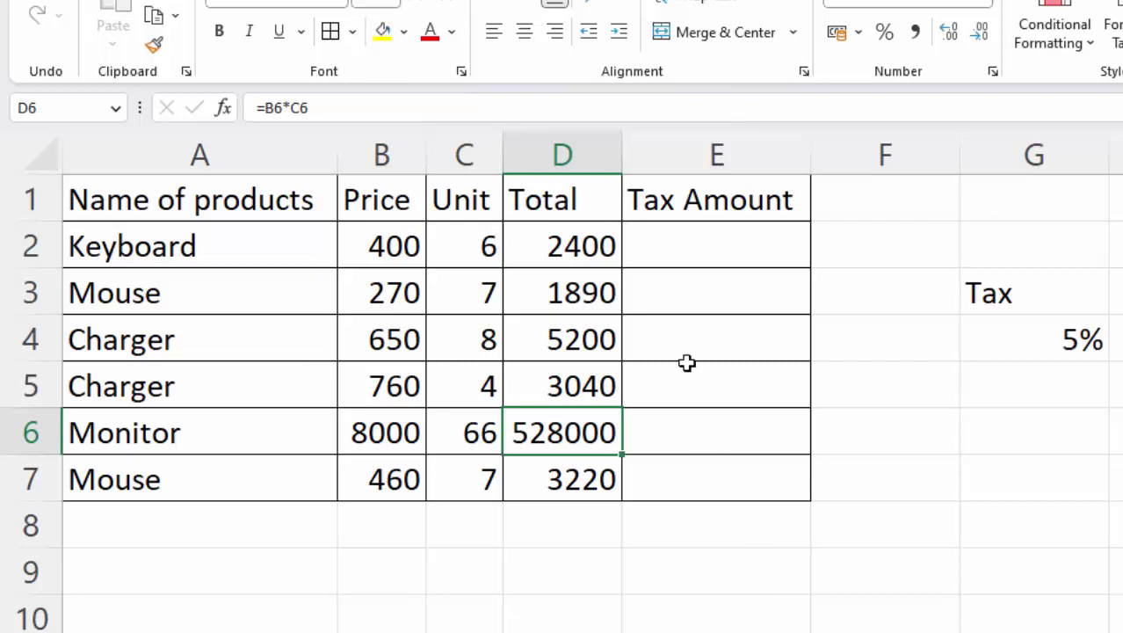
drag(569, 246, 576, 303)
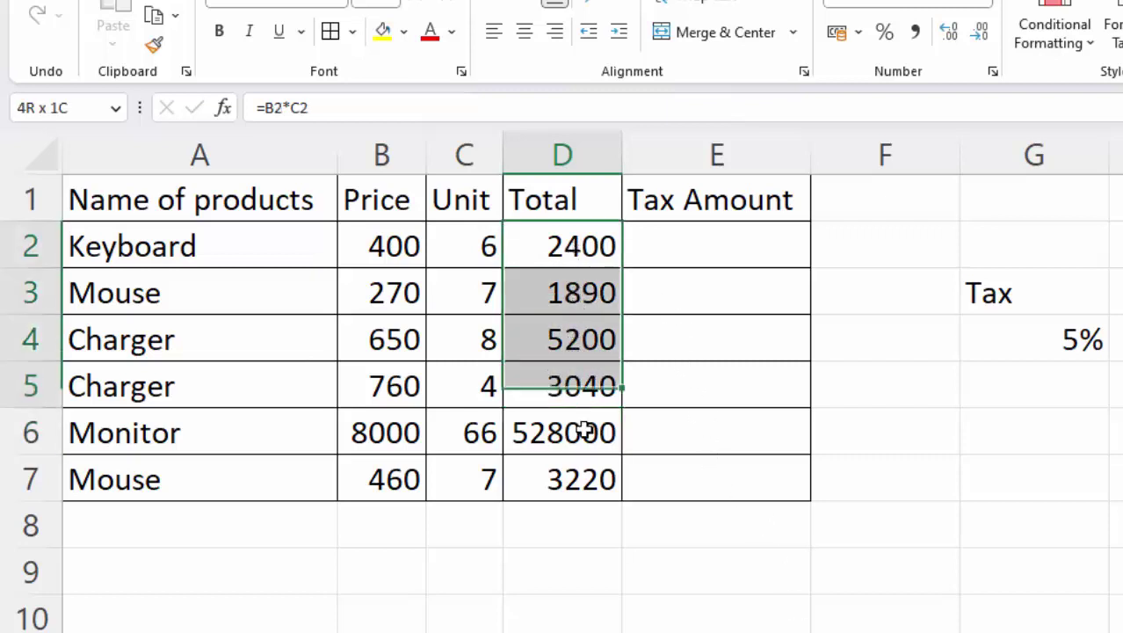
drag(575, 303, 578, 482)
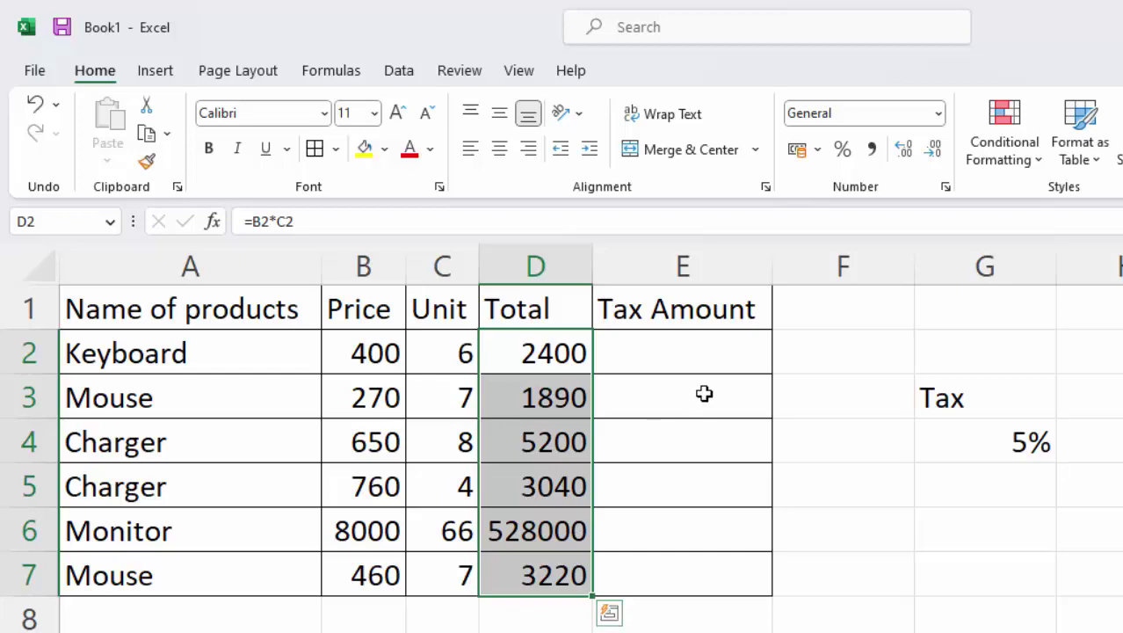
Format D2:D7 as Currency with the ₹ symbol and 2 decimal places
click(941, 112)
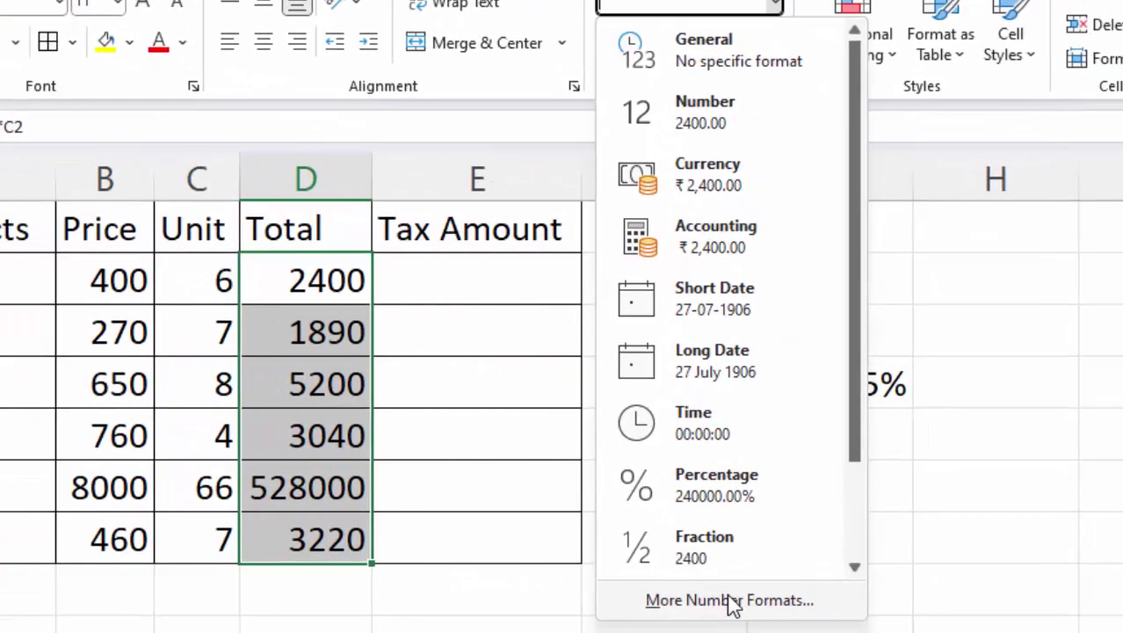
click(839, 620)
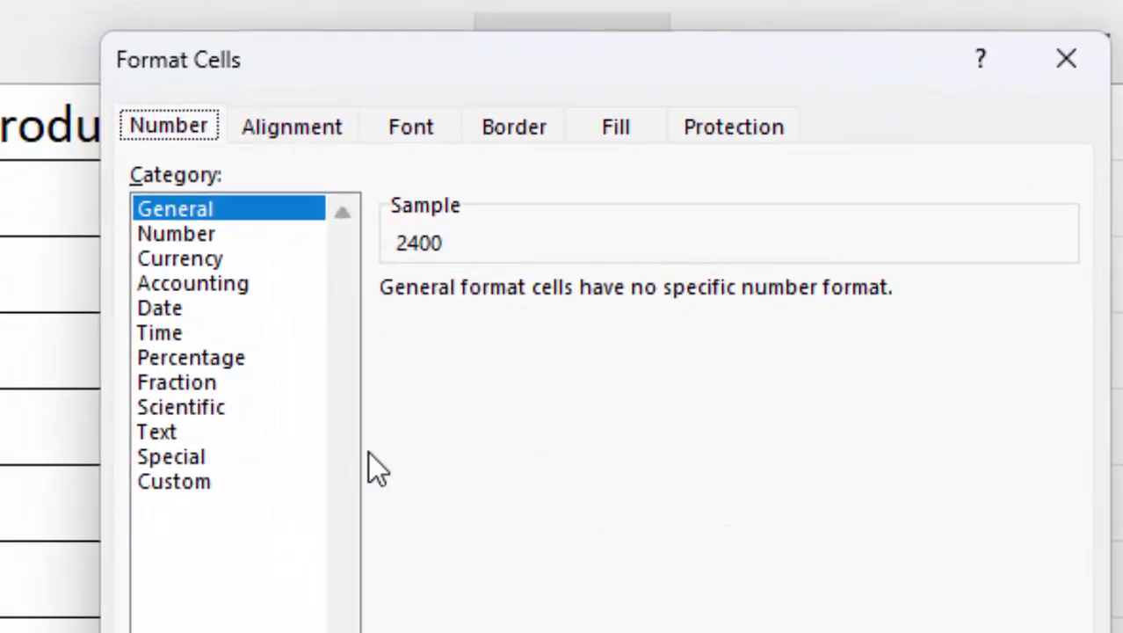
click(189, 266)
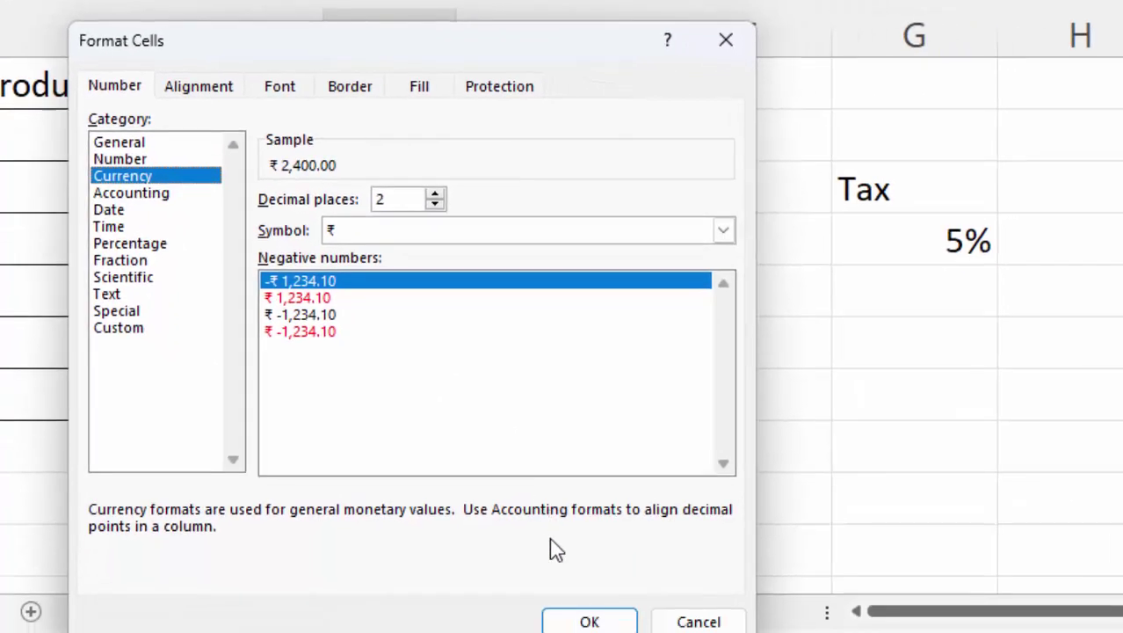
click(606, 621)
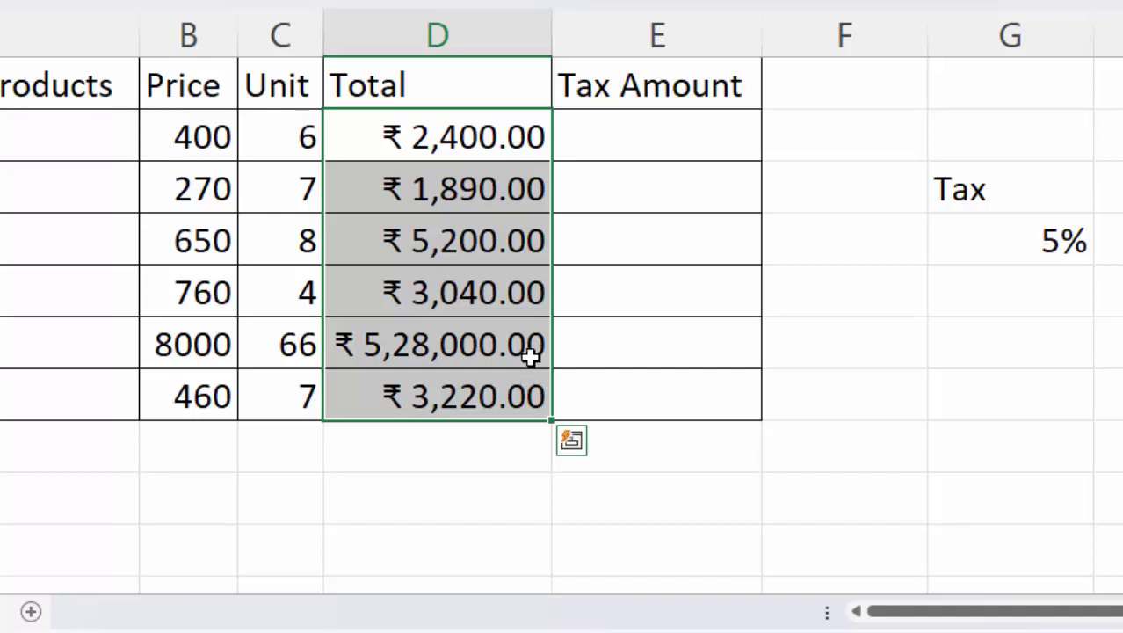
Enter =D2*G4 in E2 so the first product's tax is ₹ 120.00
click(667, 145)
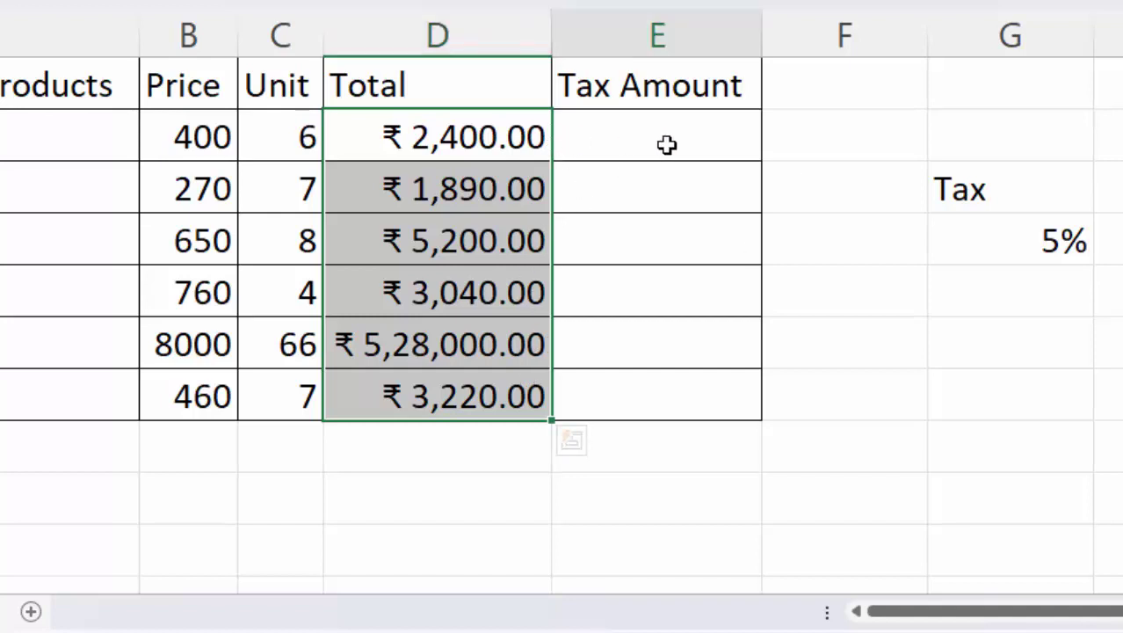
text(=)
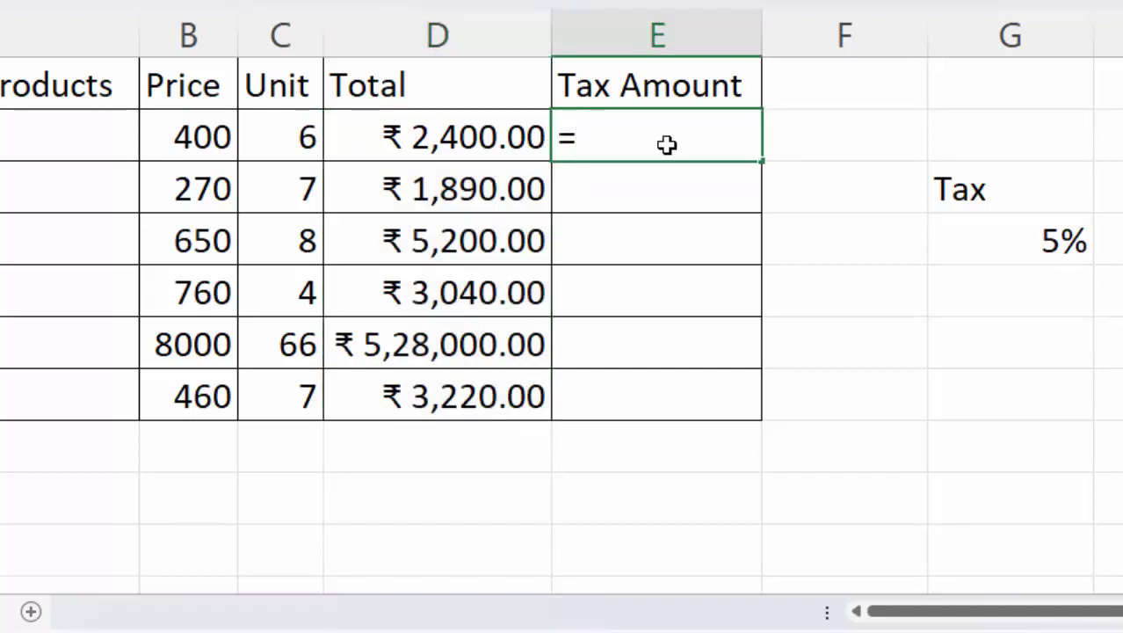
click(458, 141)
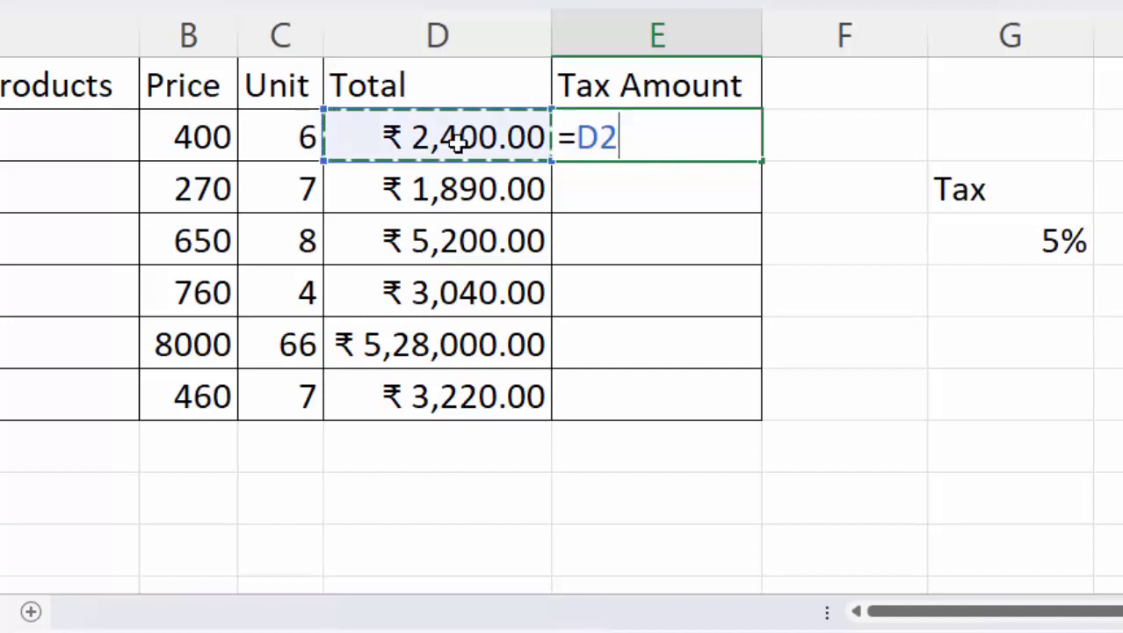
text(*)
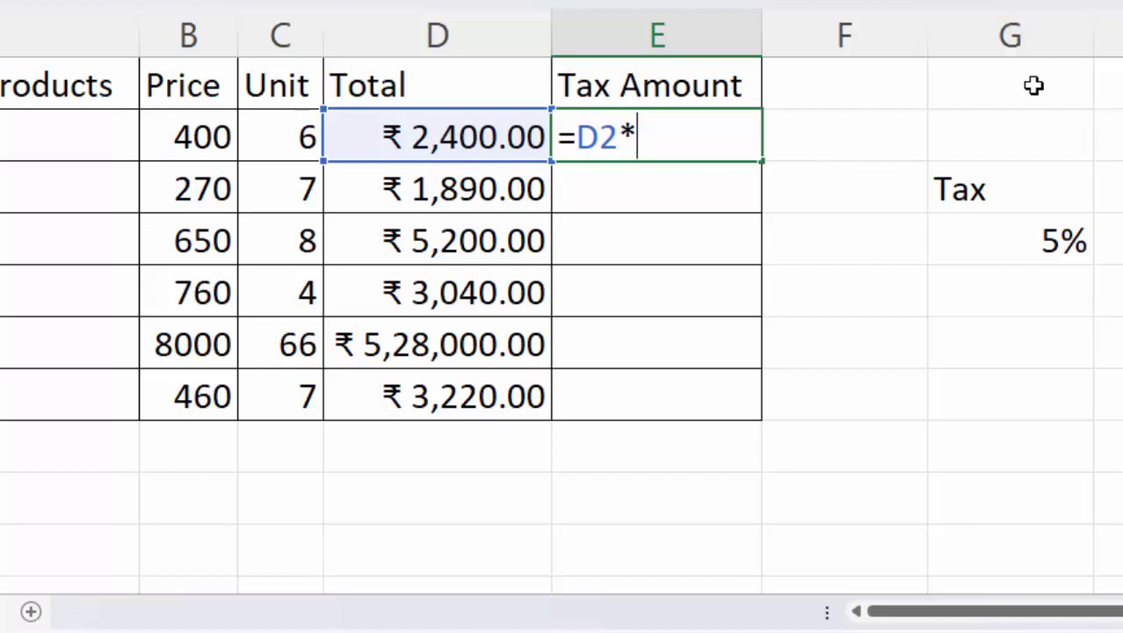
click(1058, 247)
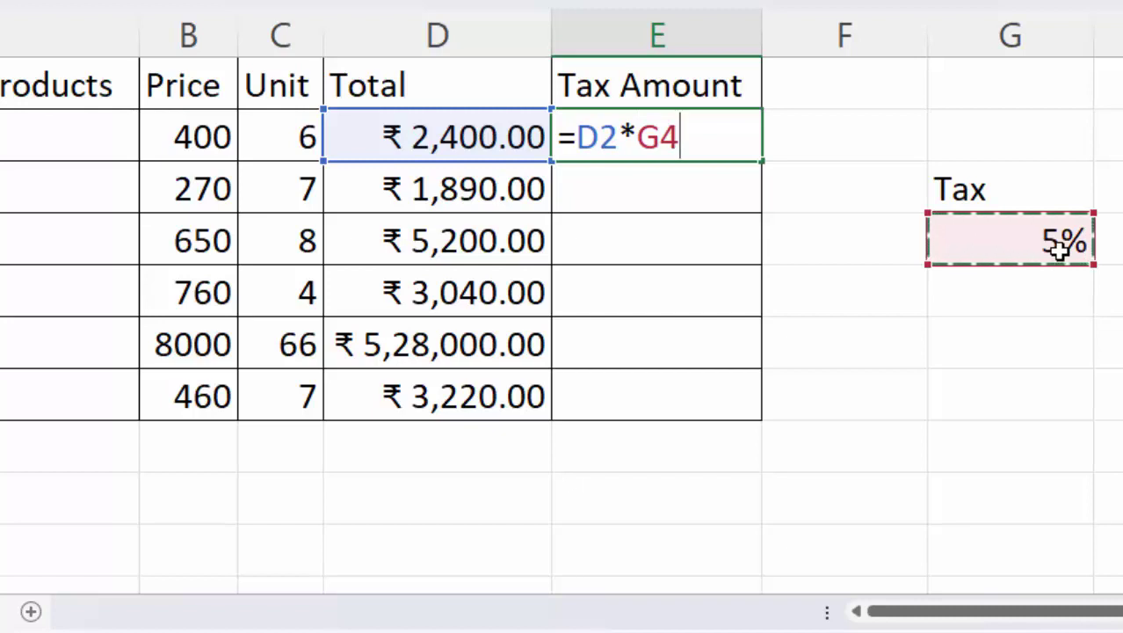
key(Return)
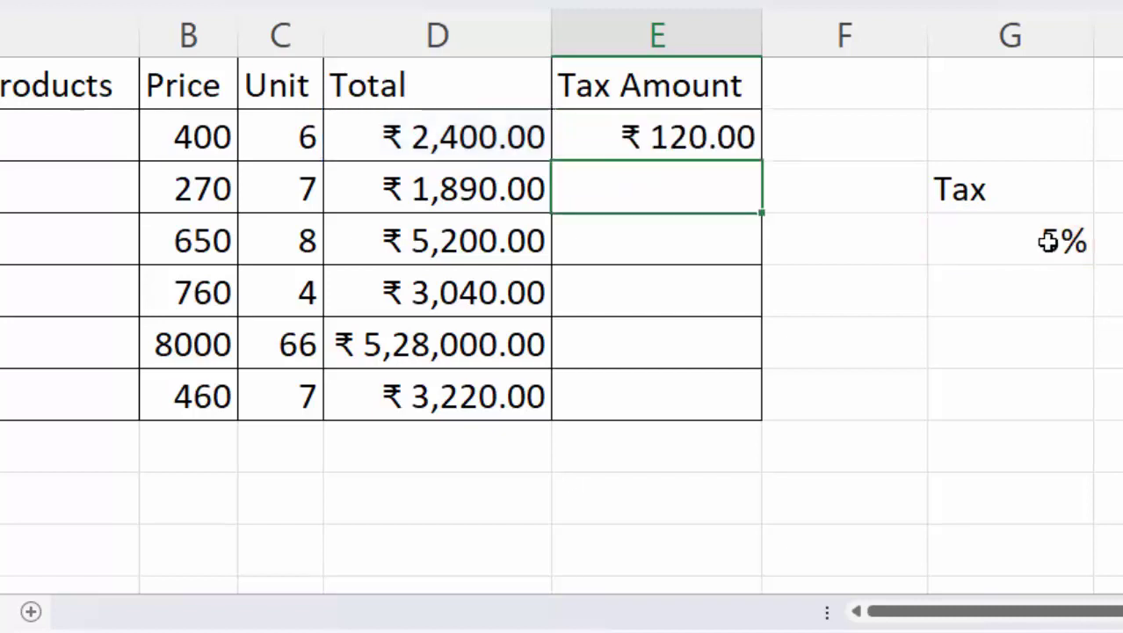
Fill the tax formula from E2 down to E7, where the copies show ₹ 0.00
click(659, 147)
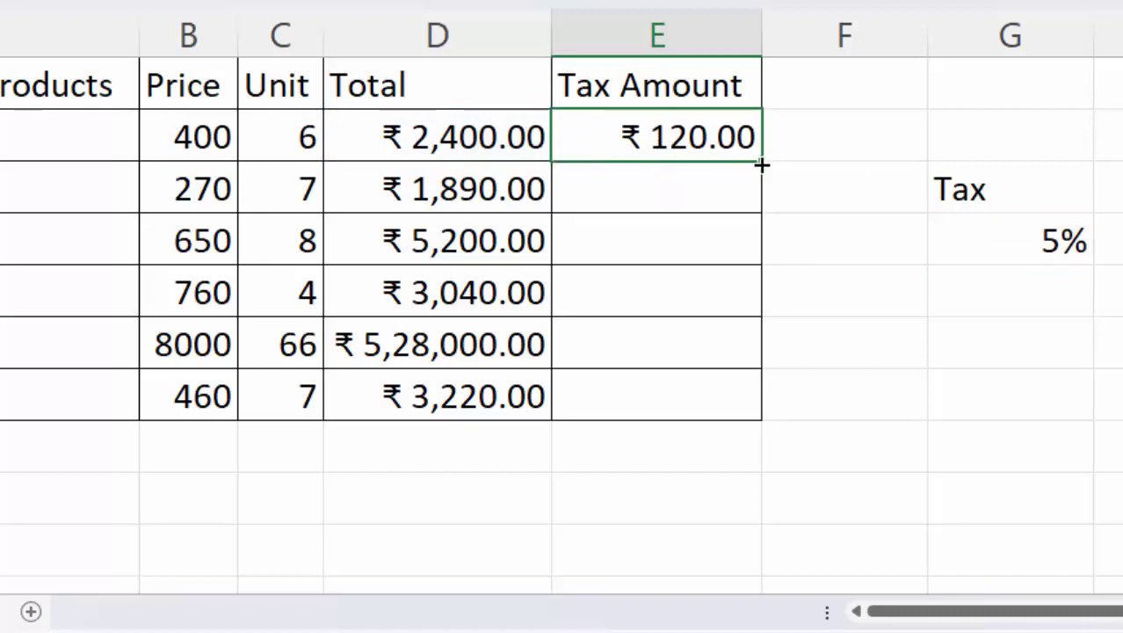
drag(761, 164, 764, 422)
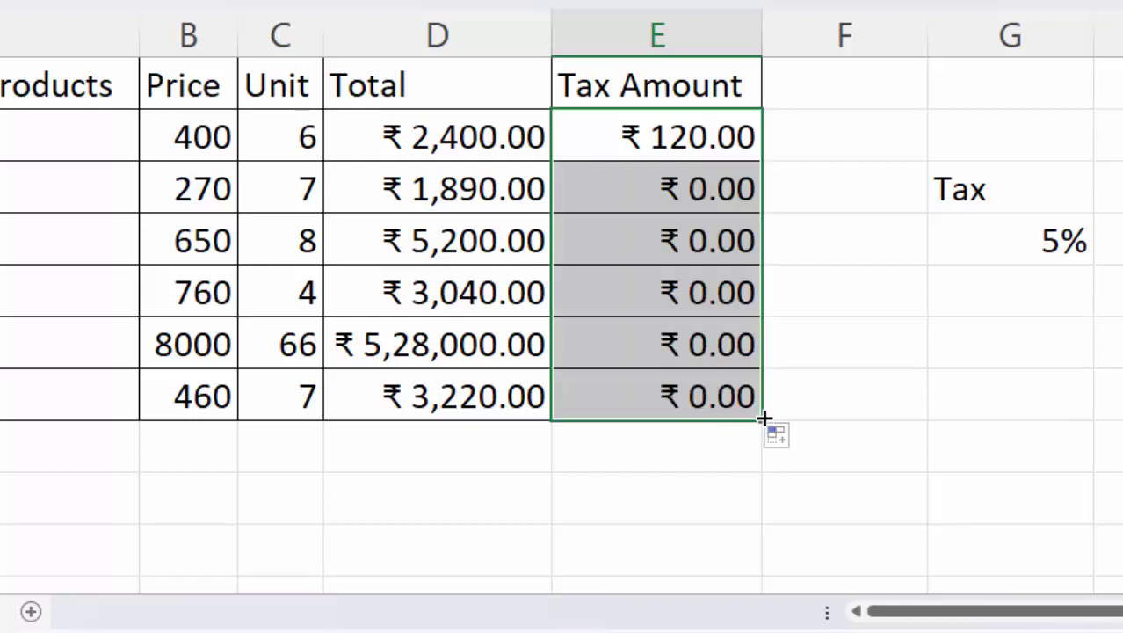
click(673, 188)
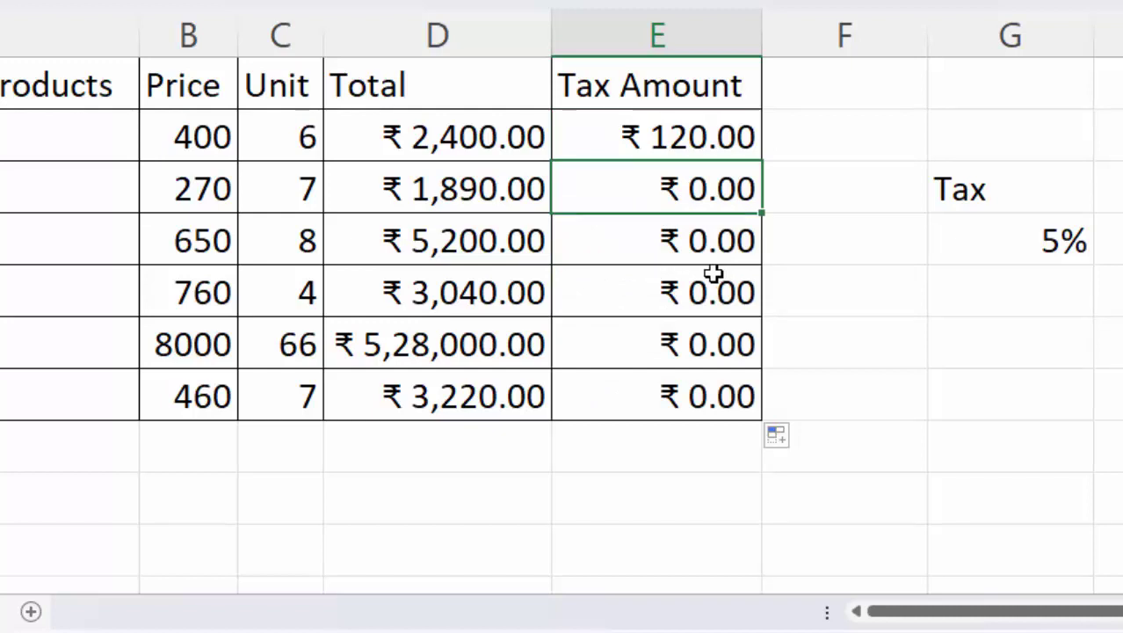
click(667, 138)
double_click(668, 138)
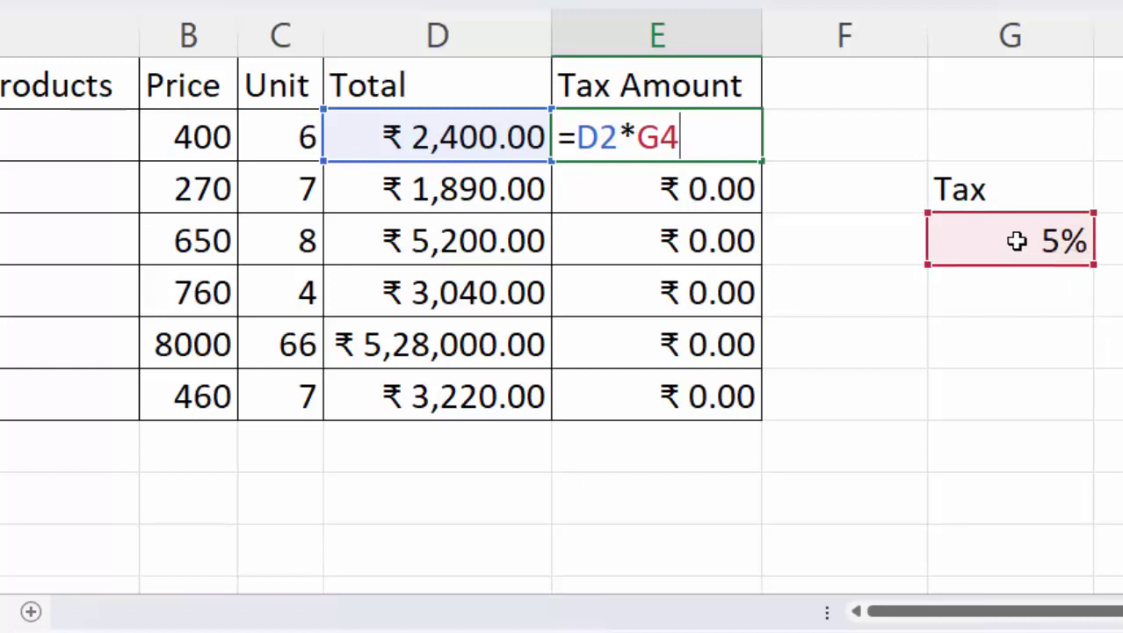
key(Return)
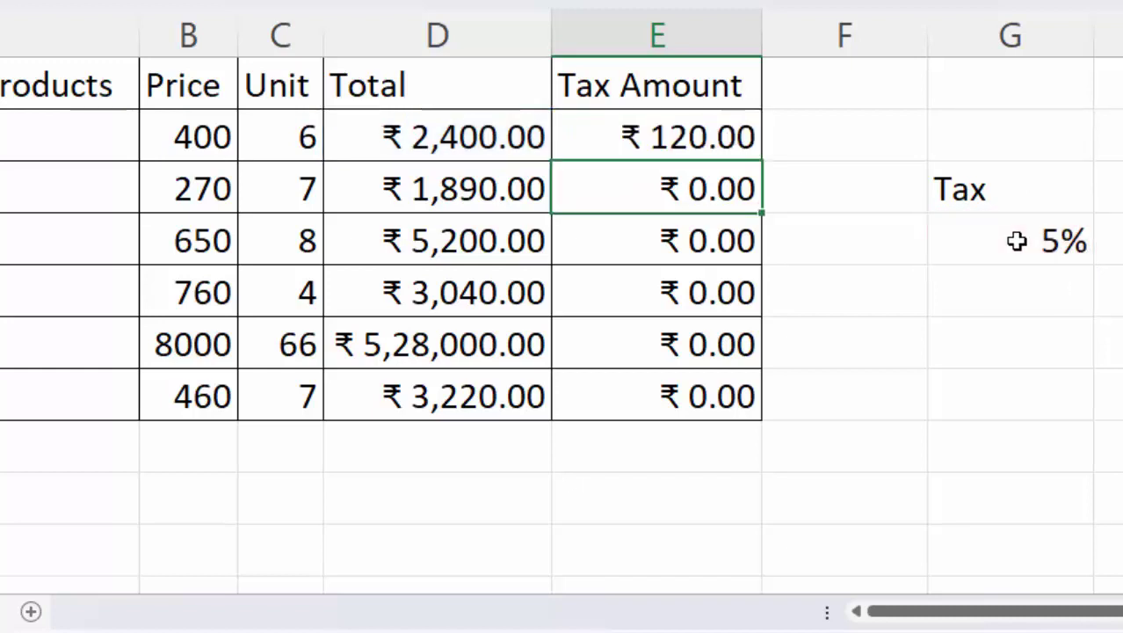
text(=D3*G5)
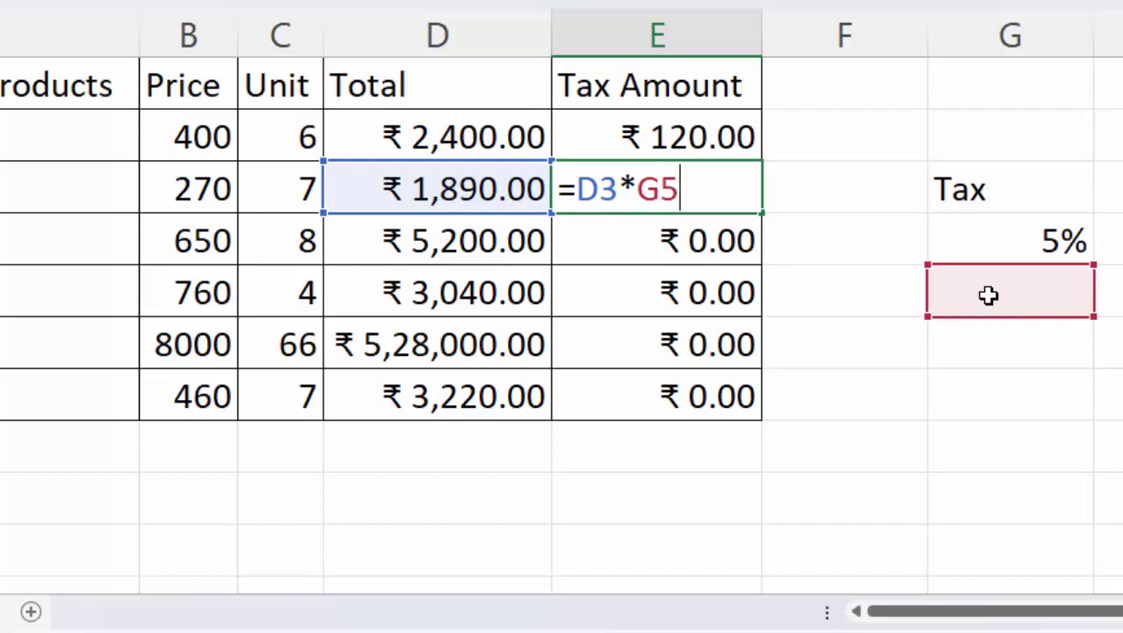
key(Return)
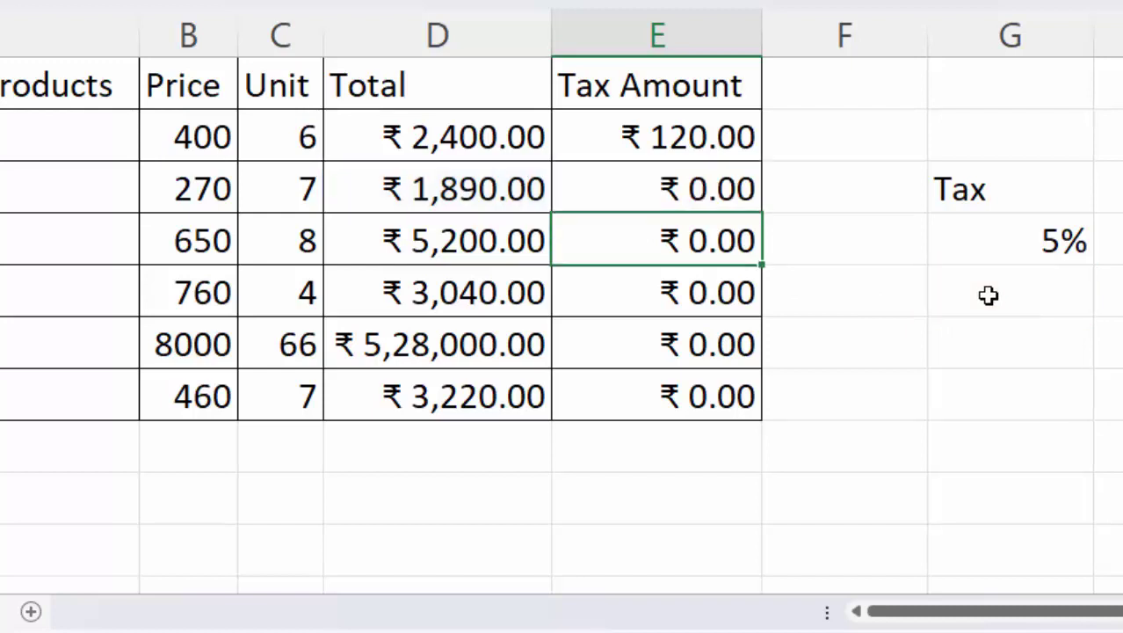
click(646, 145)
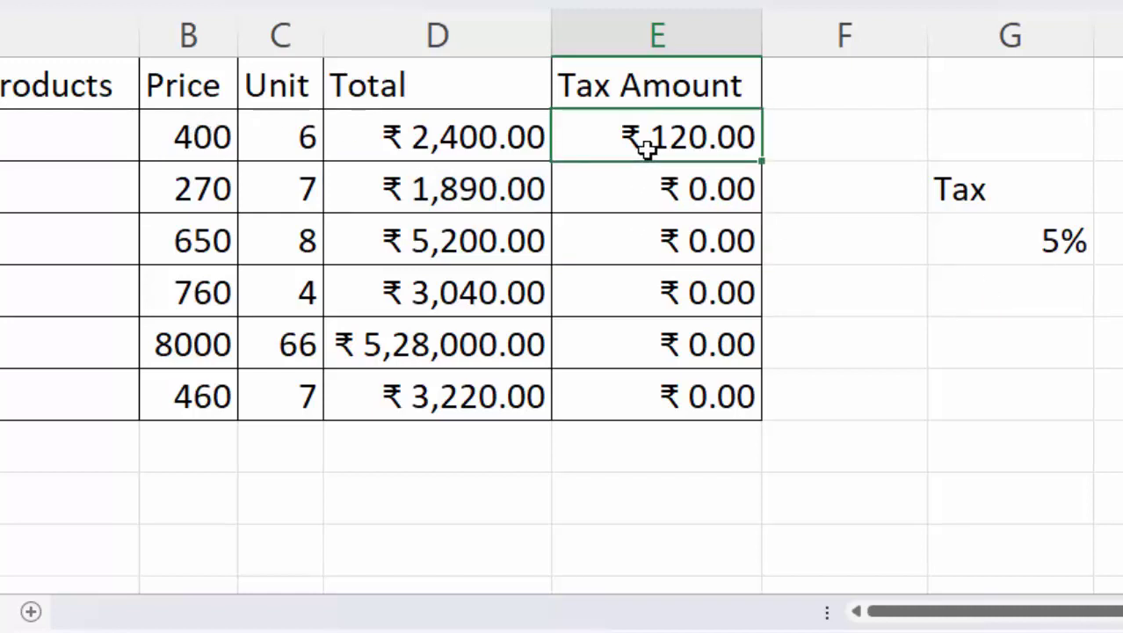
key(F2)
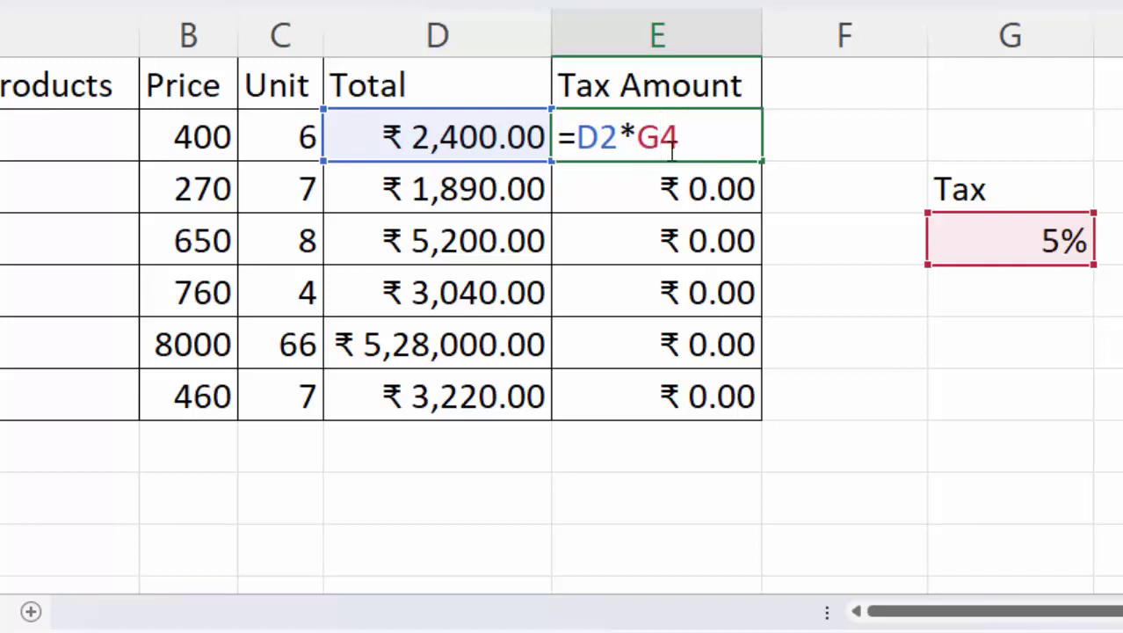
Change E2 to =D2*G$4 and refill it down to E7, giving values like ₹ 94.50
text($)
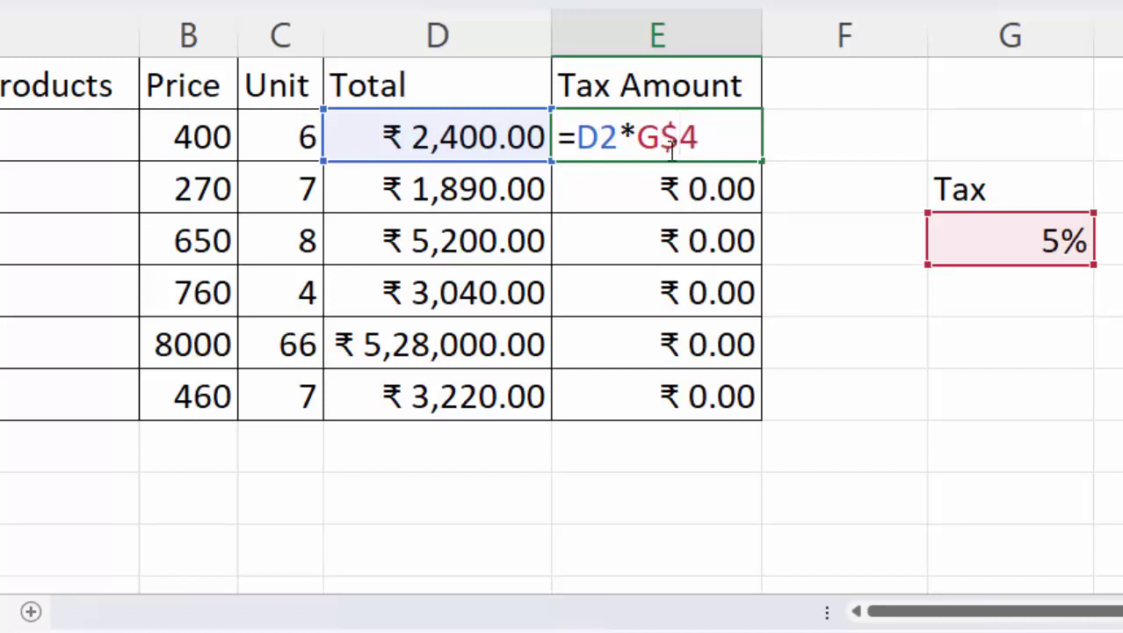
key(Return)
click(672, 141)
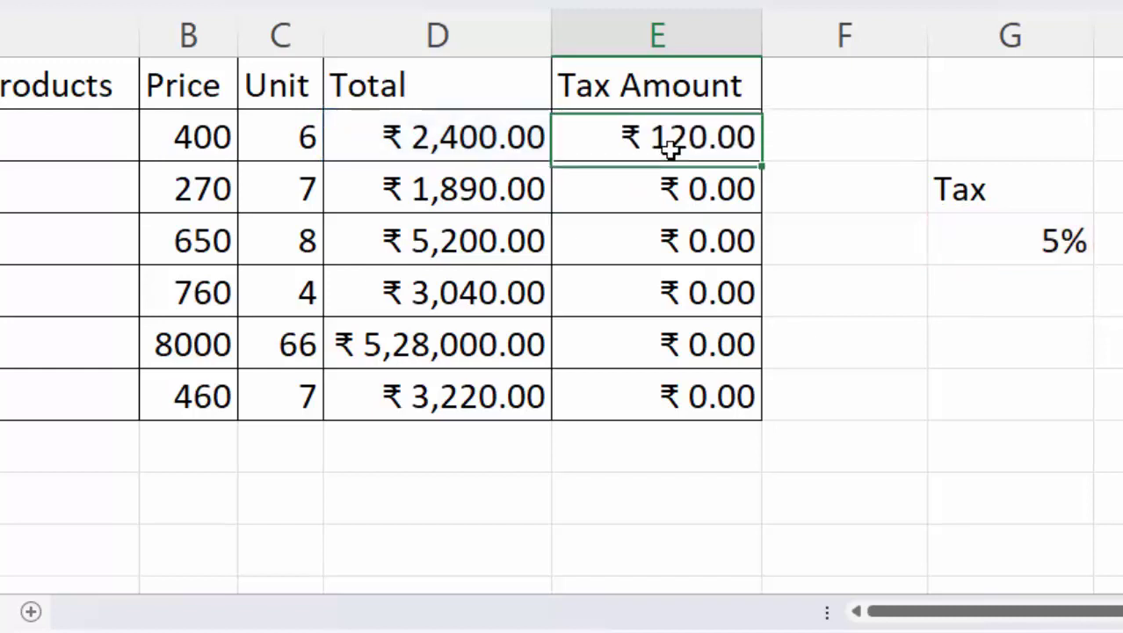
double_click(759, 163)
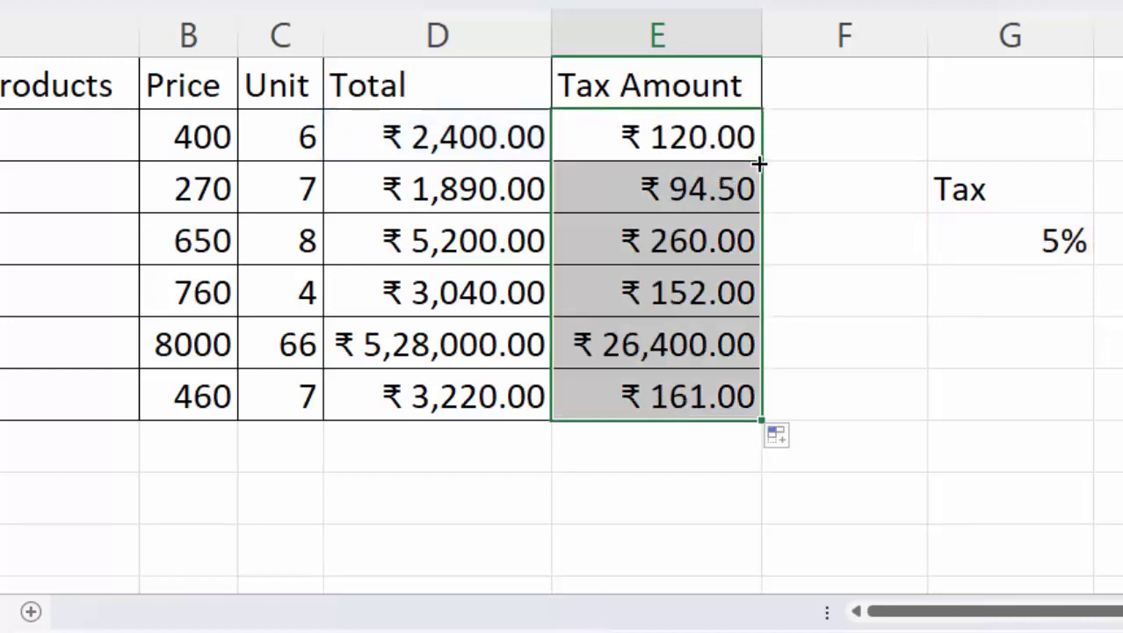